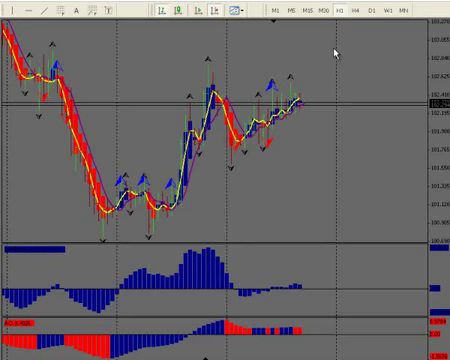
# Switch the EUR/JPY chart to M30 bars to view the buy entry near 101.96.
pyautogui.click(325, 12)
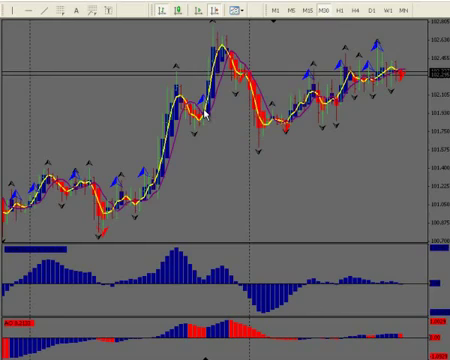
pyautogui.scroll(-2, 228, 130)
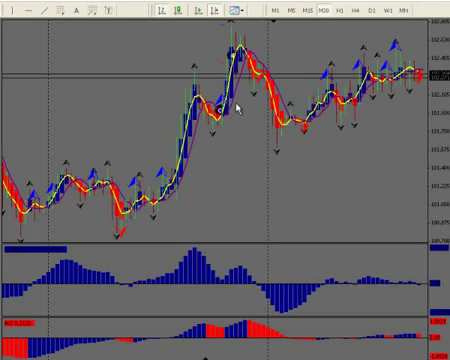
# Switch the EUR/JPY chart to M15 bars.
pyautogui.click(308, 10)
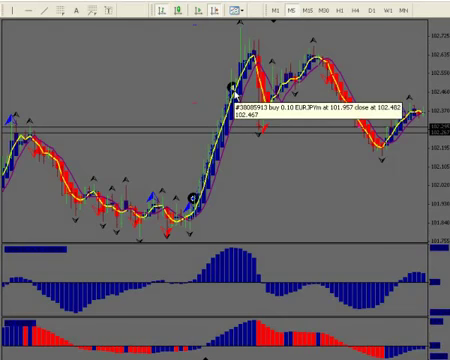
# Switch the EUR/JPY chart to M1 bars, keeping the trade entry marker visible.
pyautogui.click(277, 11)
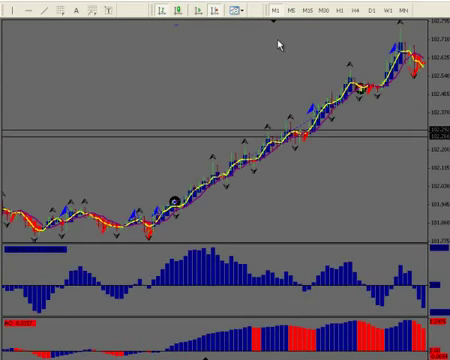